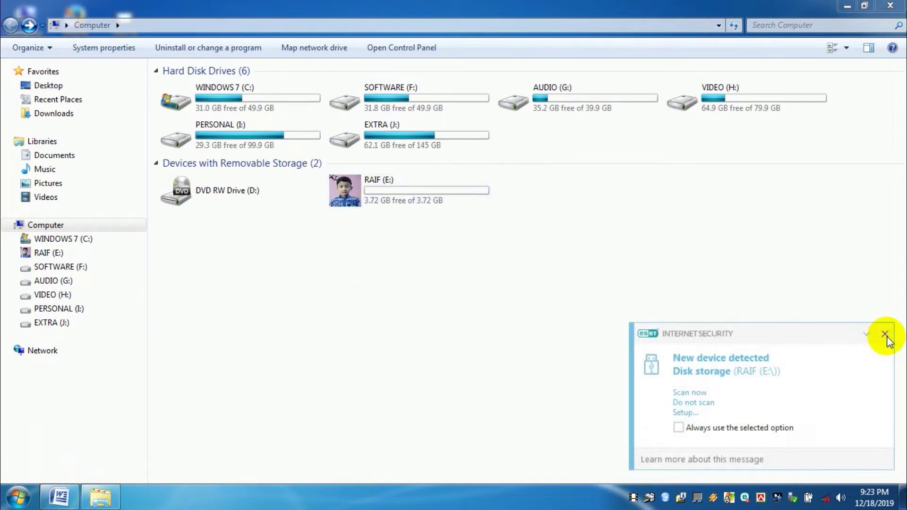
Dismiss the new-device notification, view the contents of removable drive E:, and close the file window.
left_click(884, 334)
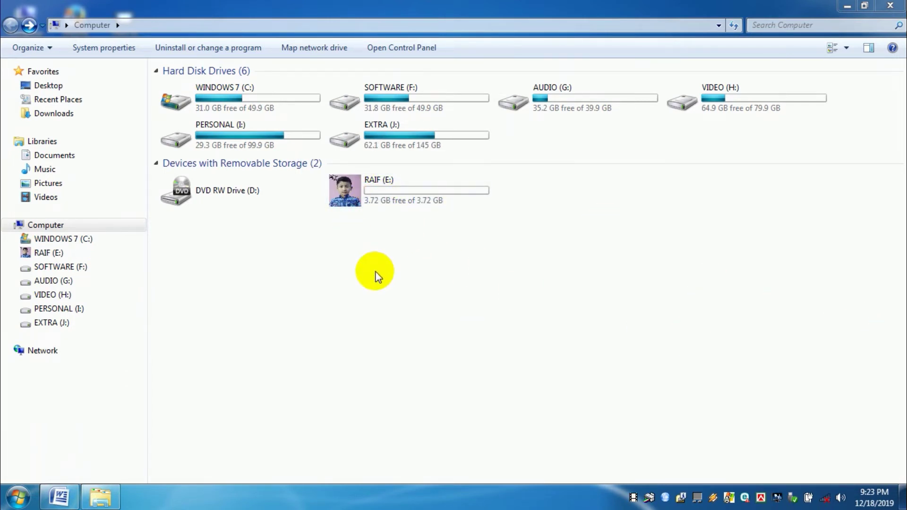
double_click(388, 187)
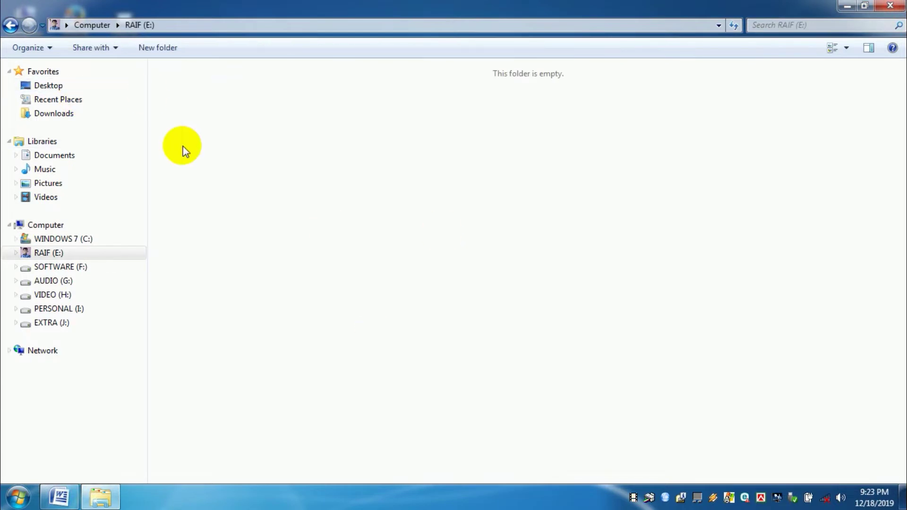
left_click(10, 25)
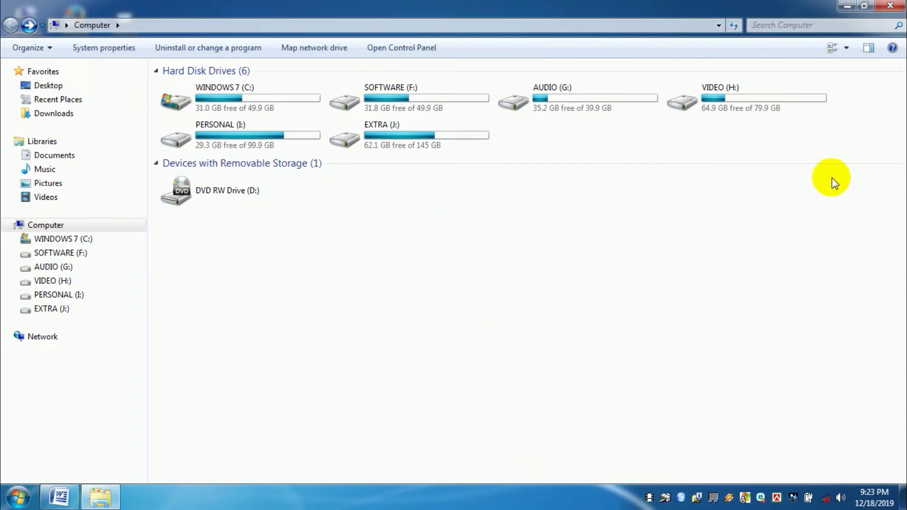
left_click(891, 7)
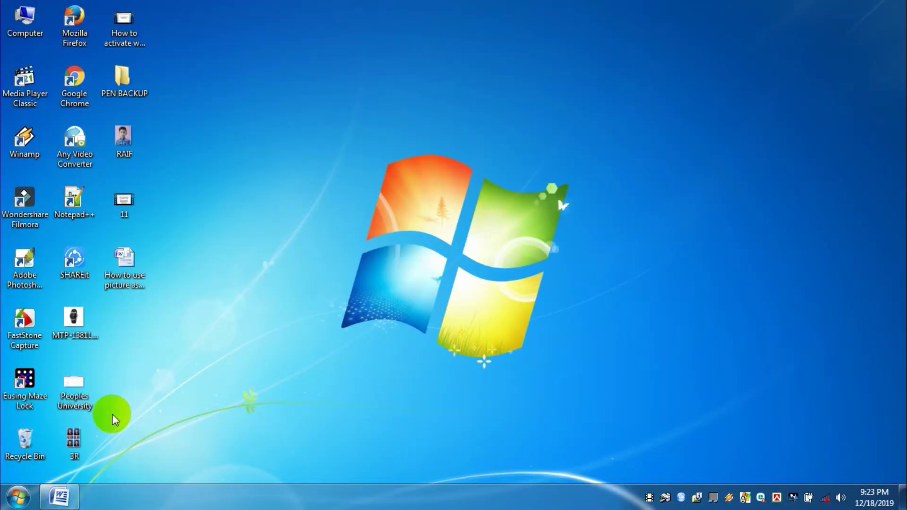
left_click(18, 496)
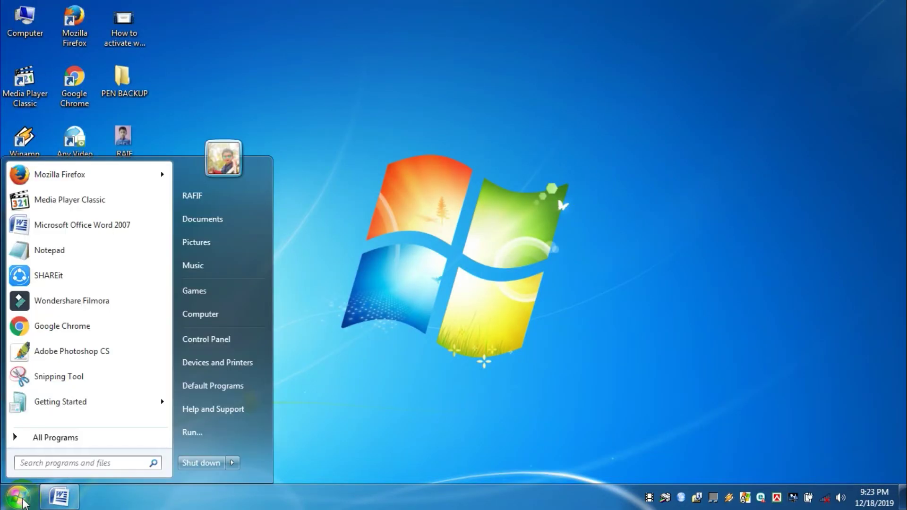
left_click(27, 462)
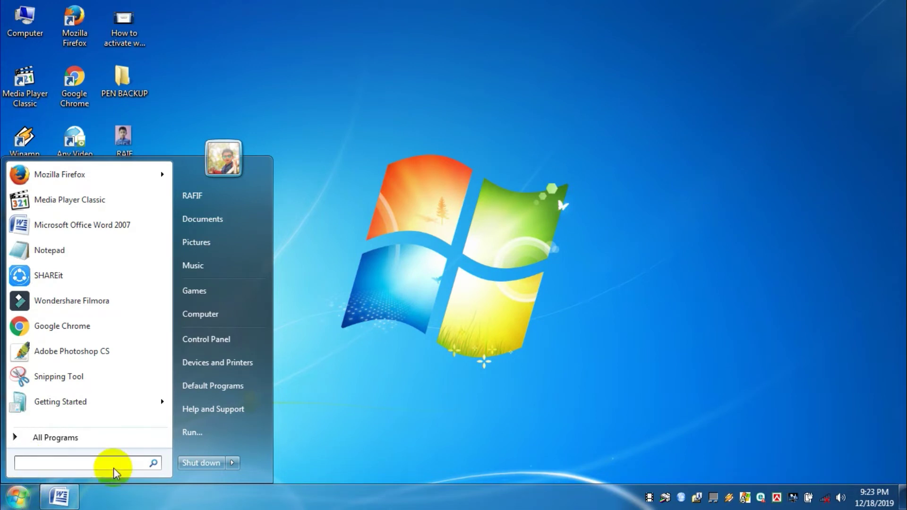
type("run")
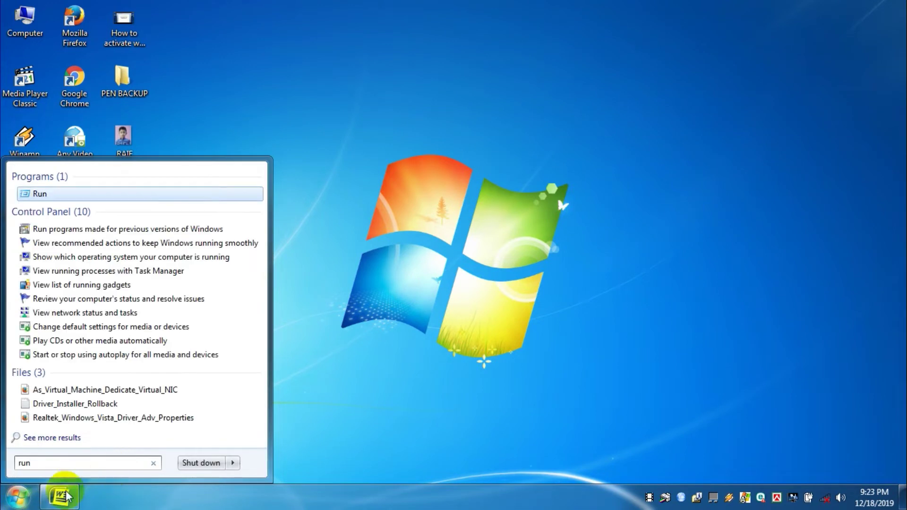
left_click(40, 195)
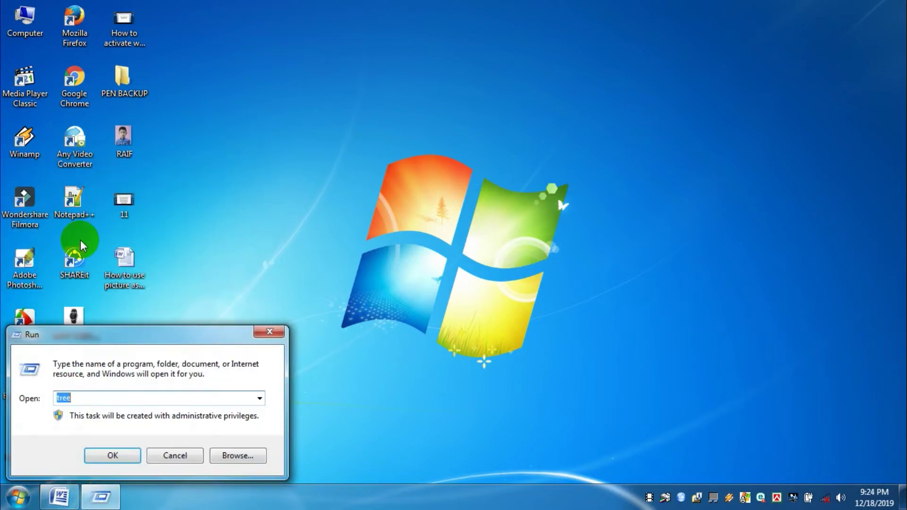
left_click(269, 332)
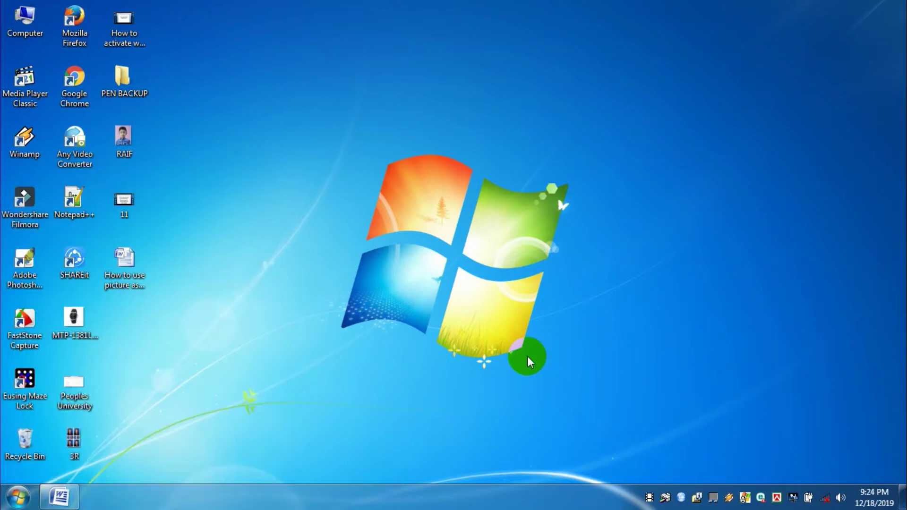
key("super+r")
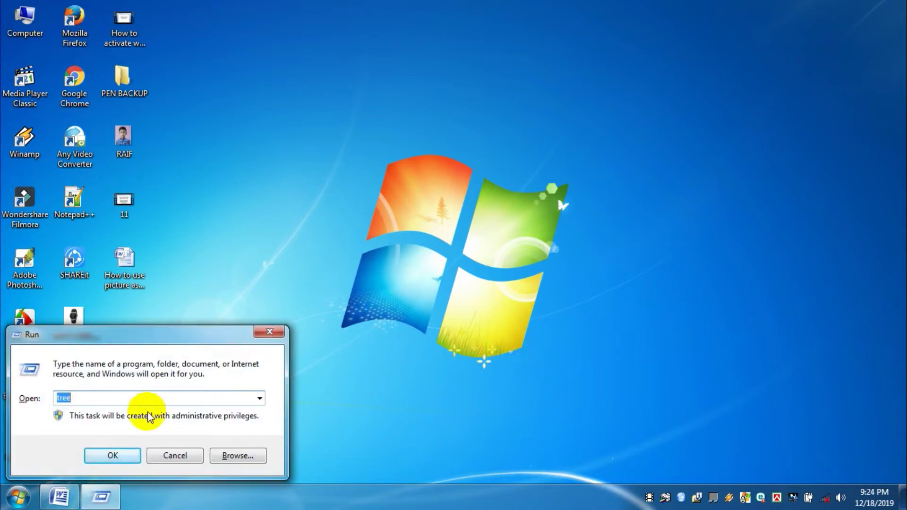
left_click(279, 336)
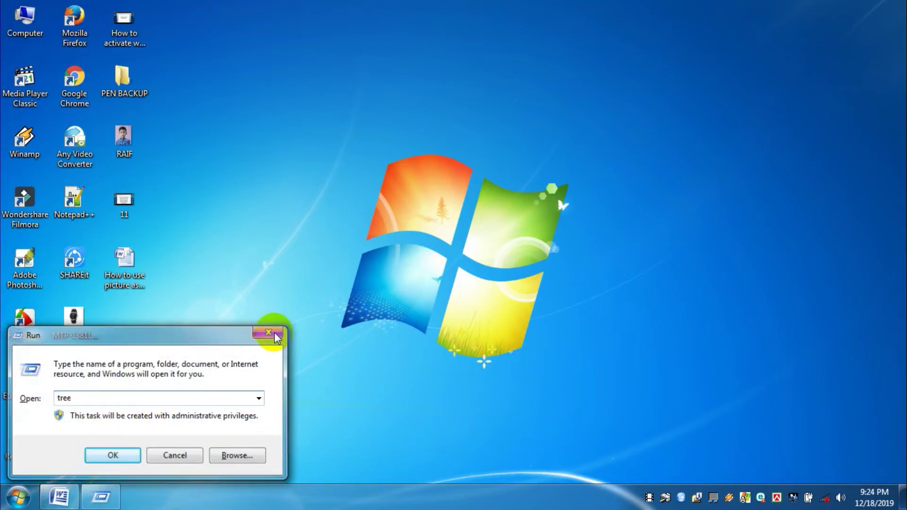
Open the Registry Editor by running the regedit command, and place its window nearer the middle of the desktop.
left_click(18, 498)
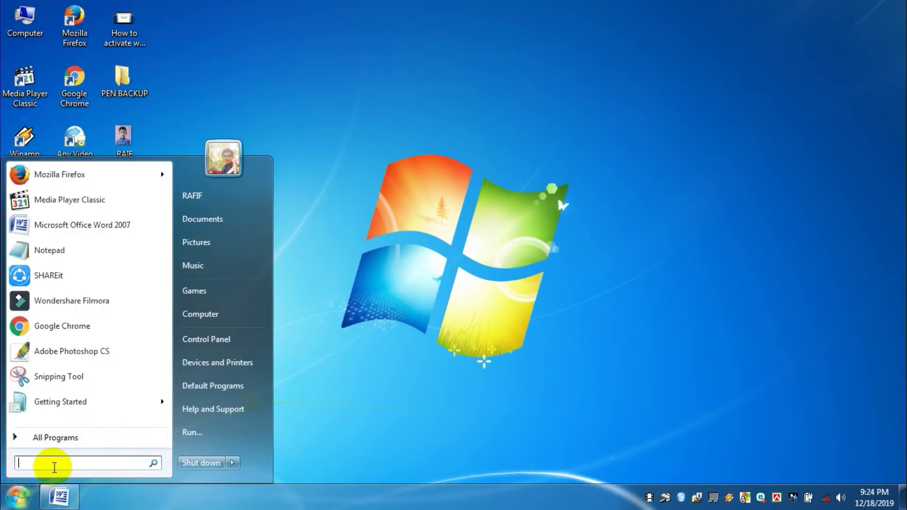
type("run")
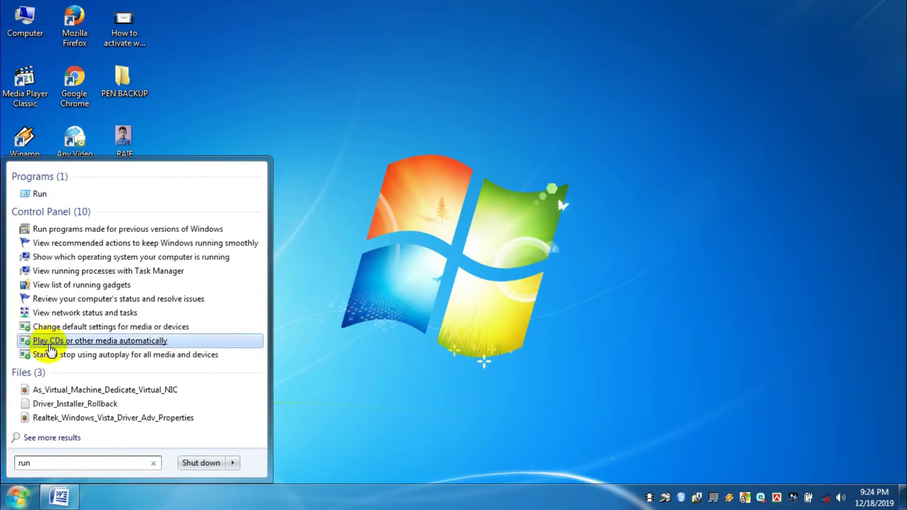
left_click(37, 194)
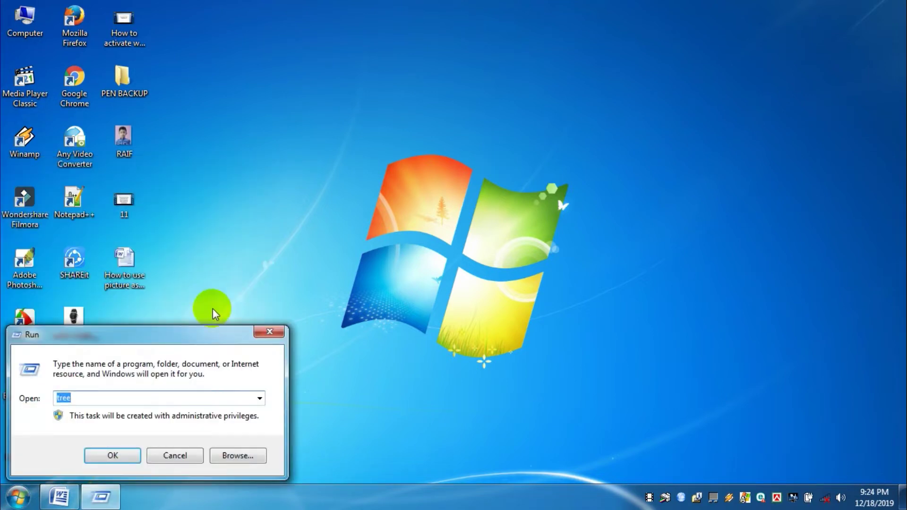
left_click_drag(181, 336, 396, 168)
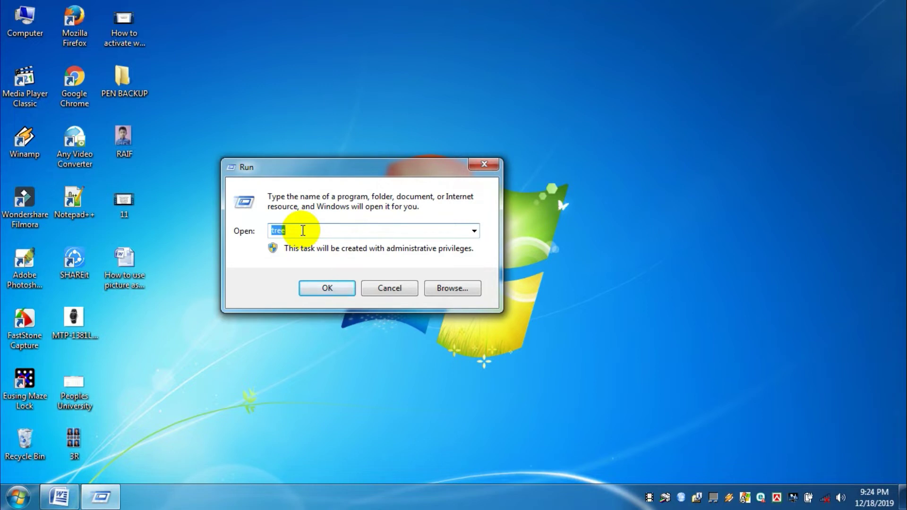
type("regedit")
left_click(333, 288)
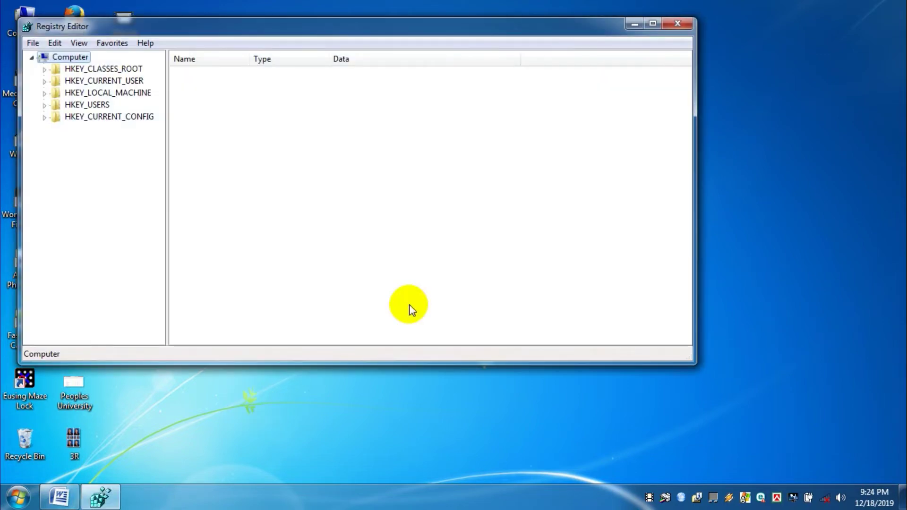
left_click_drag(308, 25, 415, 60)
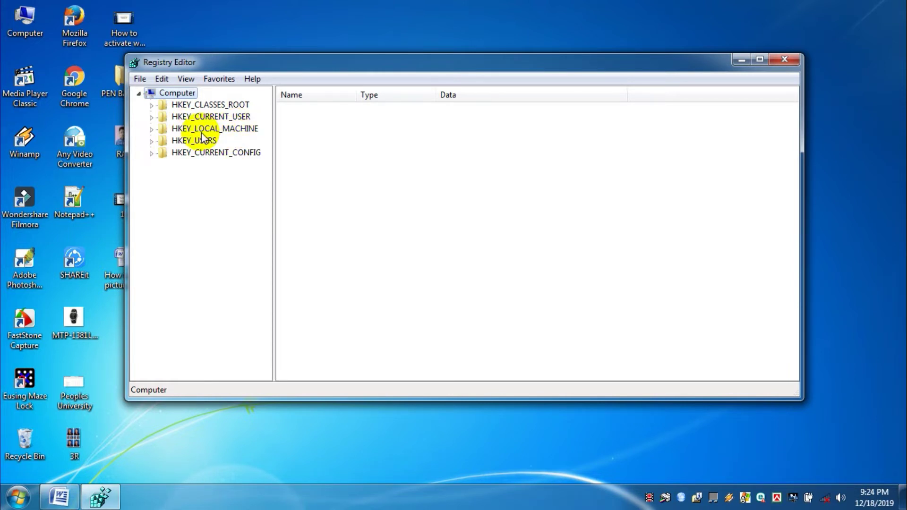
Expand the registry tree to HKEY_LOCAL_MACHINE\SYSTEM\CurrentControlSet\services.
double_click(230, 129)
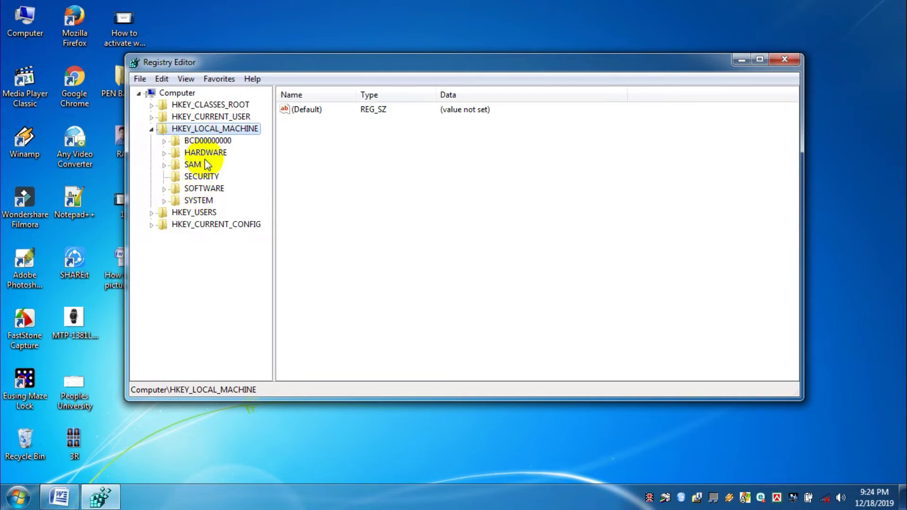
double_click(203, 202)
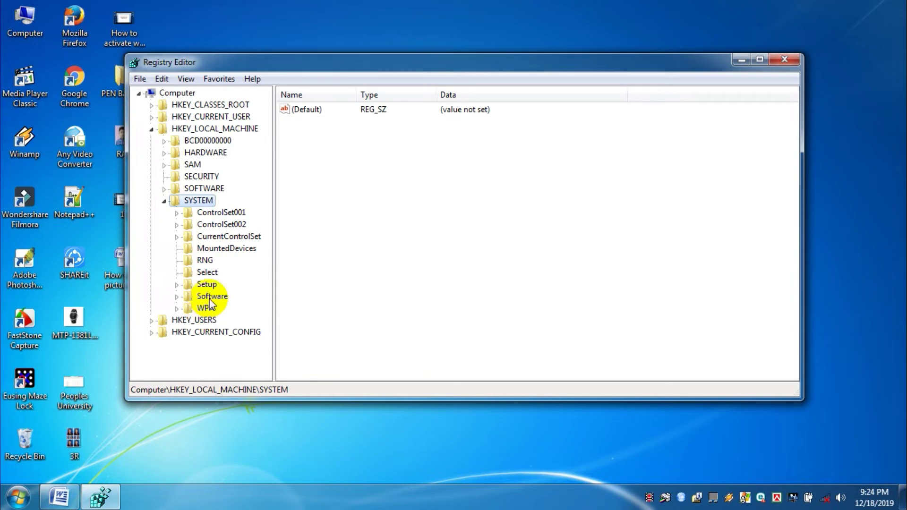
double_click(236, 237)
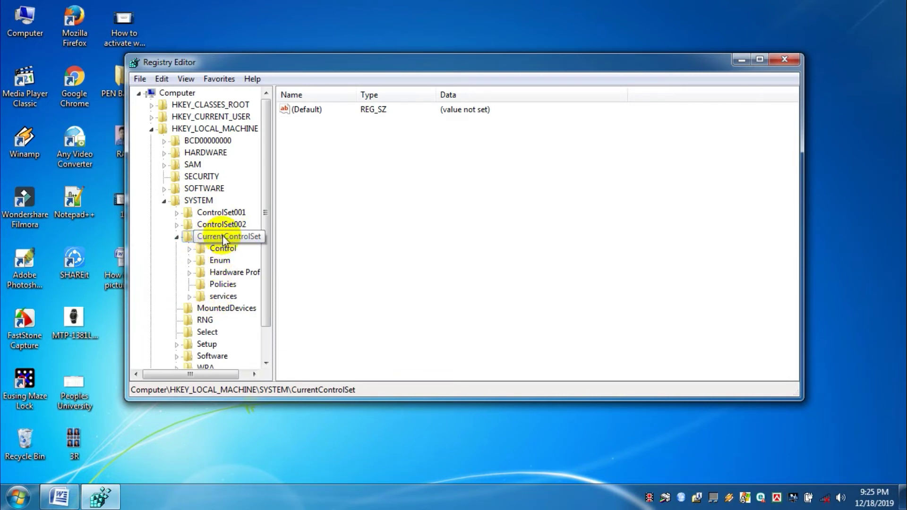
double_click(221, 297)
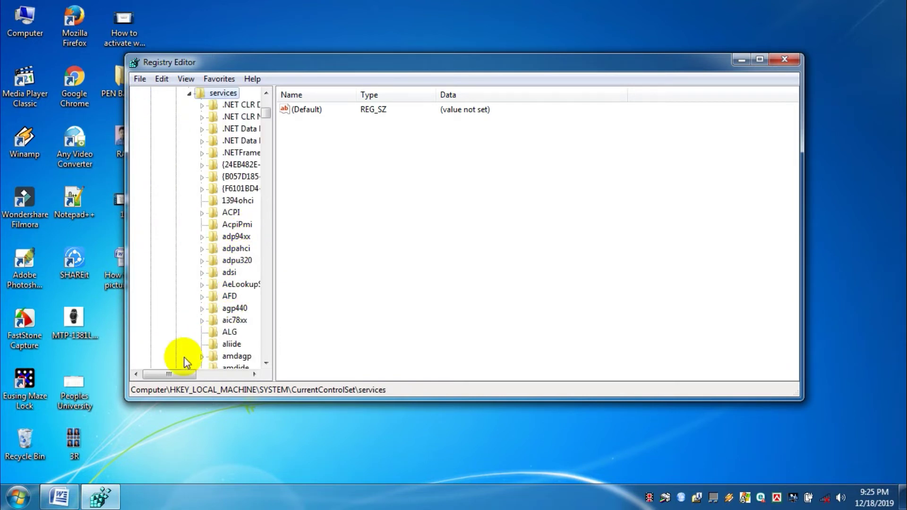
Find the USBSTOR key among the services subkeys and open it.
left_click_drag(164, 375, 175, 376)
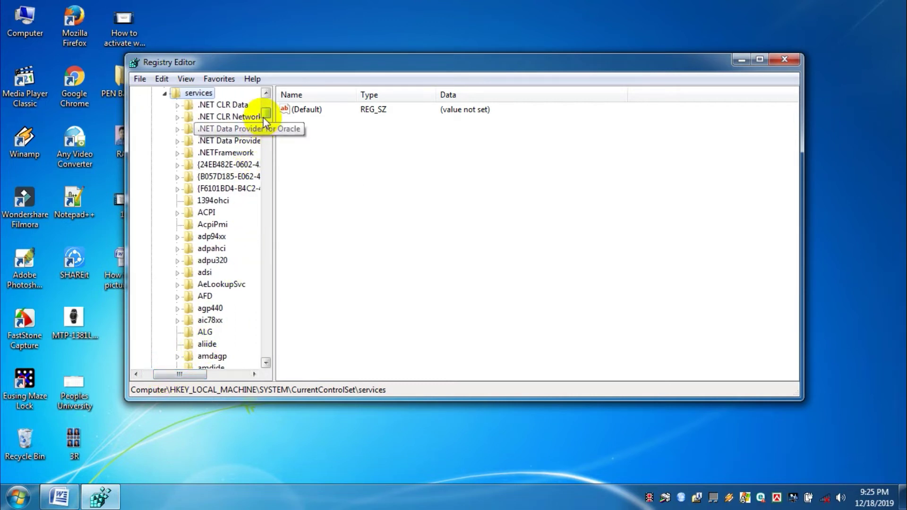
left_click(212, 201)
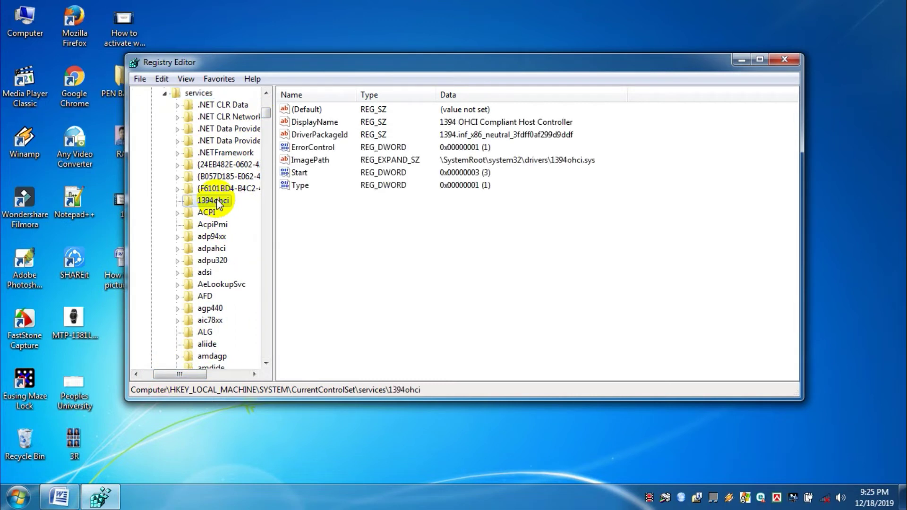
key("u")
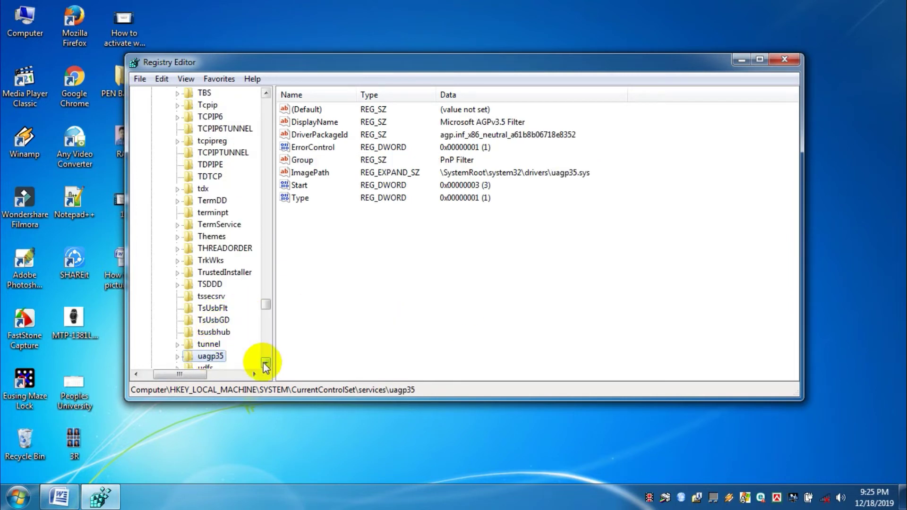
left_click_drag(266, 363, 267, 364)
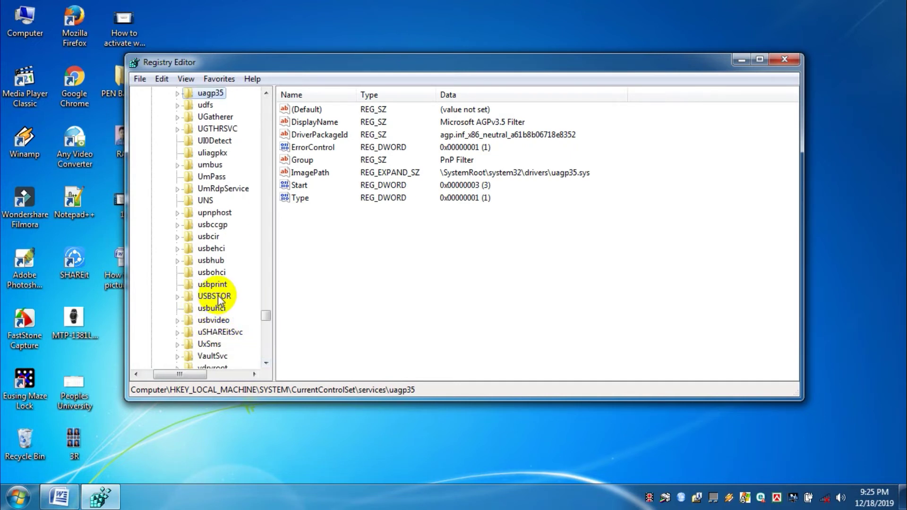
double_click(215, 296)
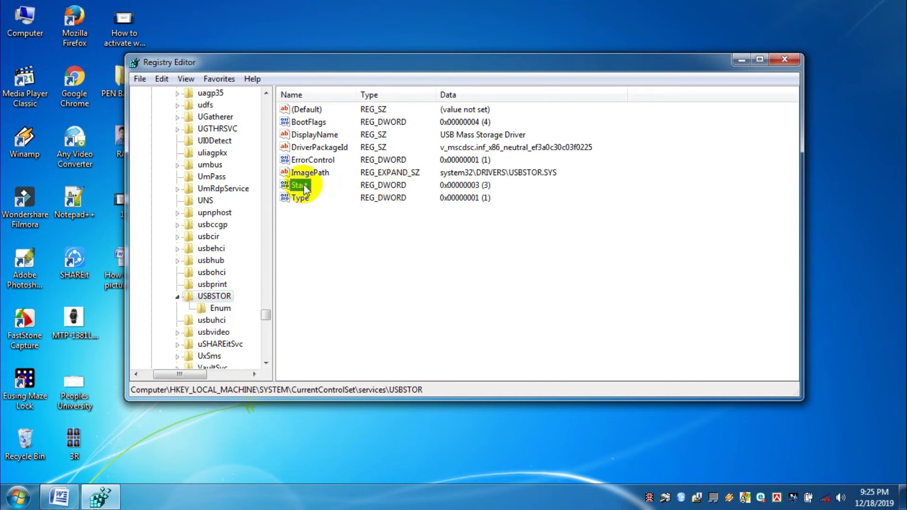
Set the USBSTOR key's Start value data to 4 and close the Registry Editor.
double_click(299, 185)
left_click_drag(271, 124, 477, 210)
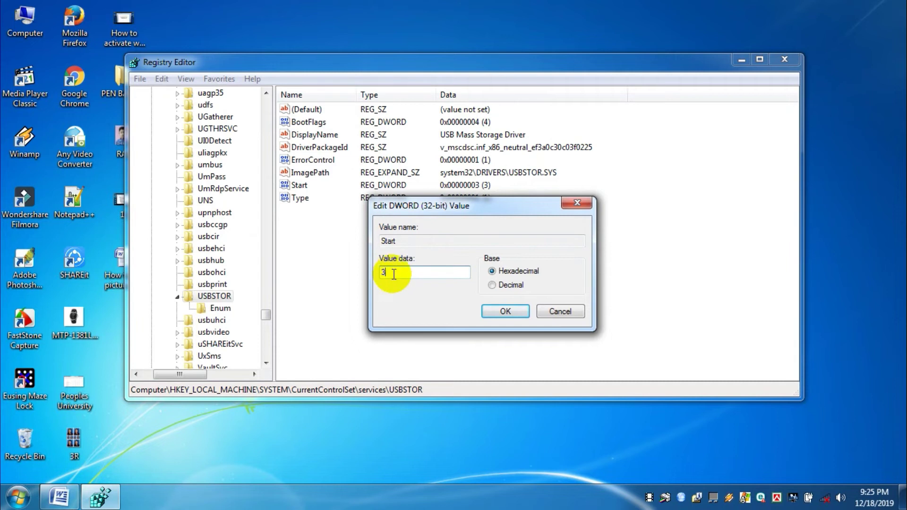
left_click_drag(393, 272, 333, 287)
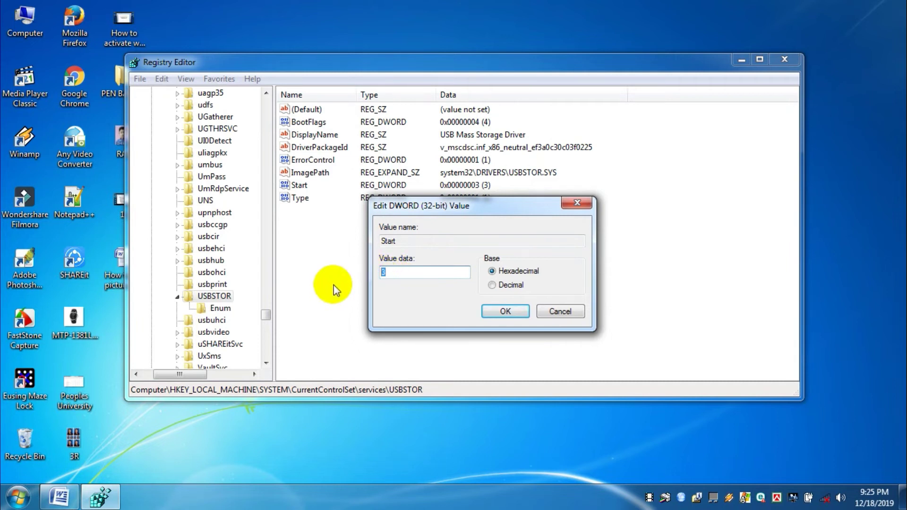
type("4")
left_click(503, 313)
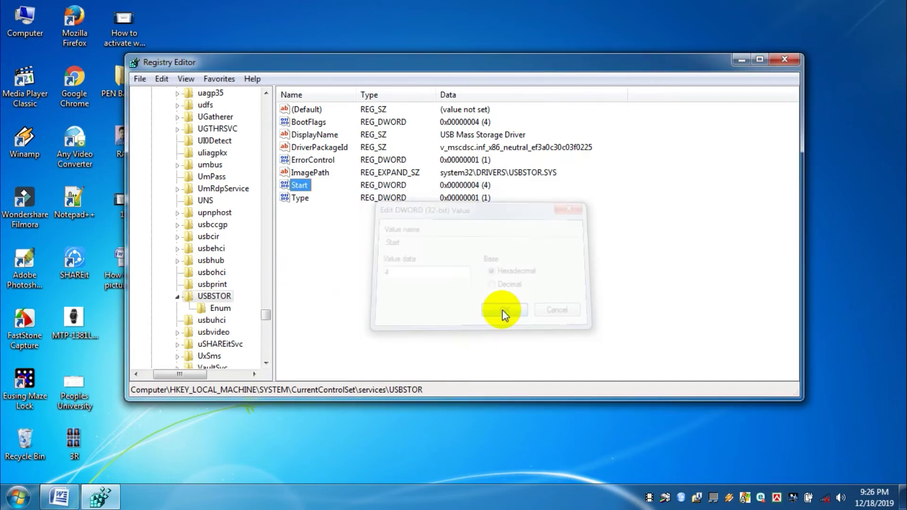
left_click(792, 63)
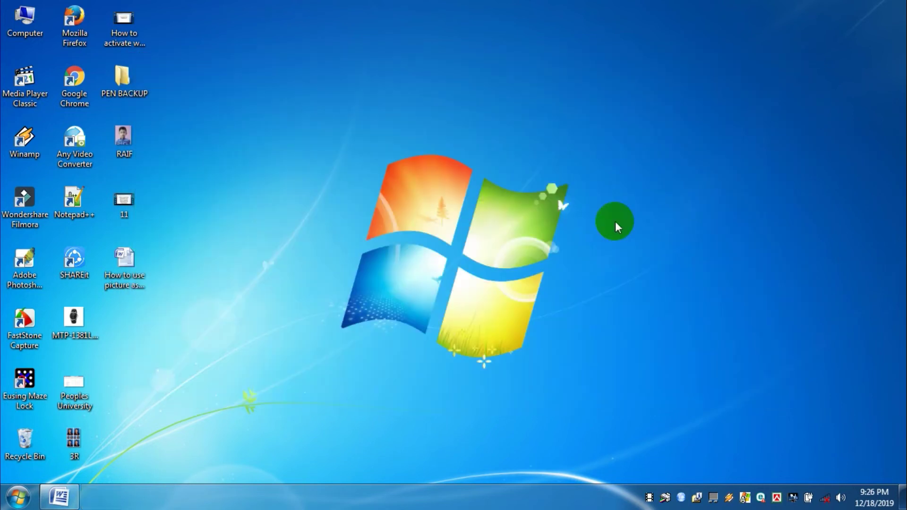
View the drives in the Computer window, and reopen the Registry Editor by running the regedit command.
double_click(25, 20)
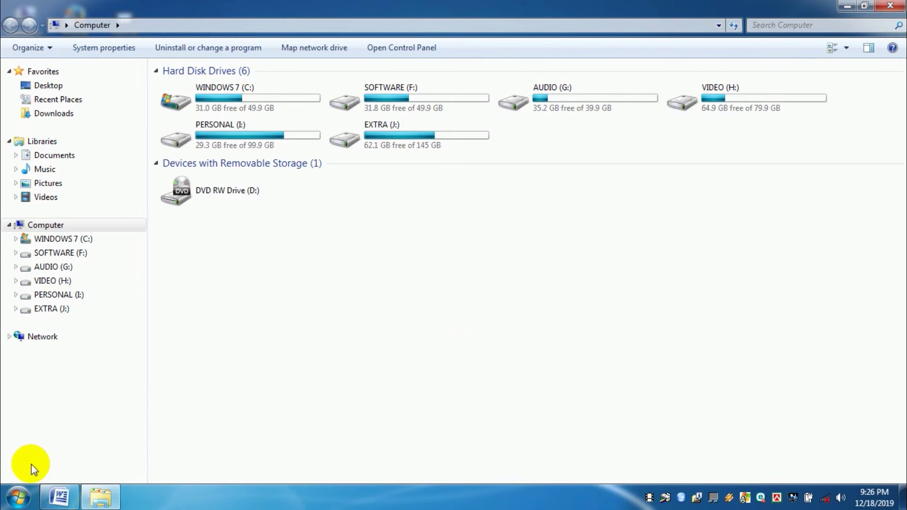
left_click(18, 498)
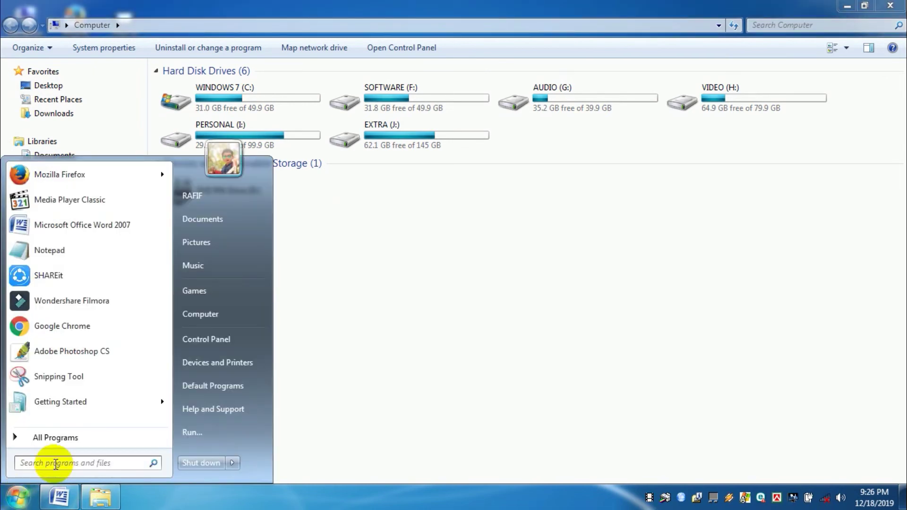
type("run")
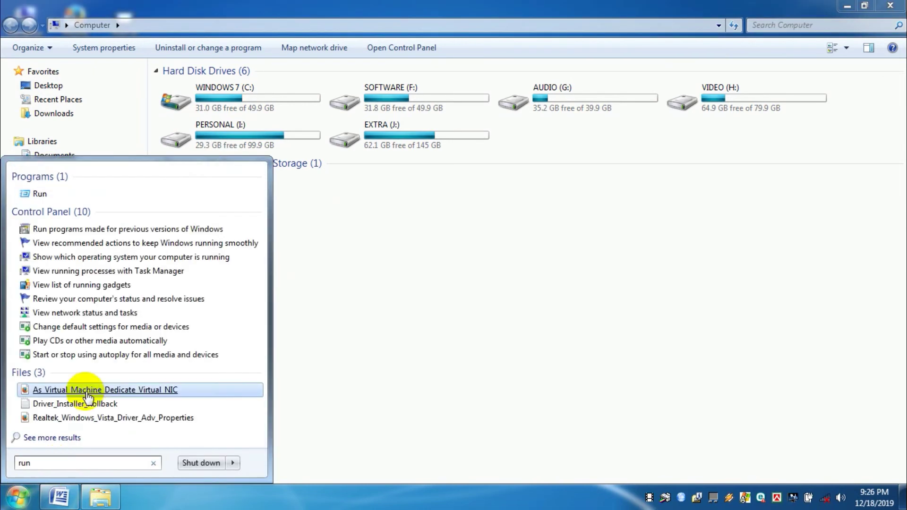
left_click(40, 194)
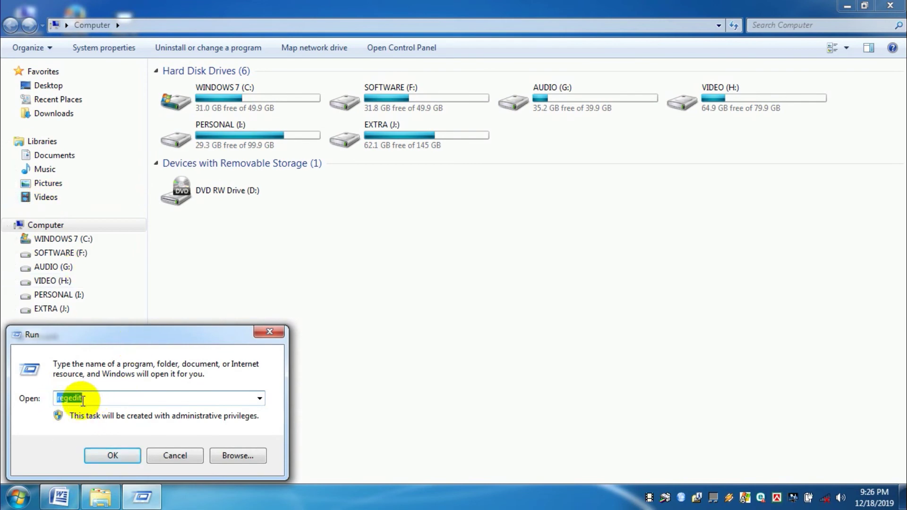
left_click(117, 452)
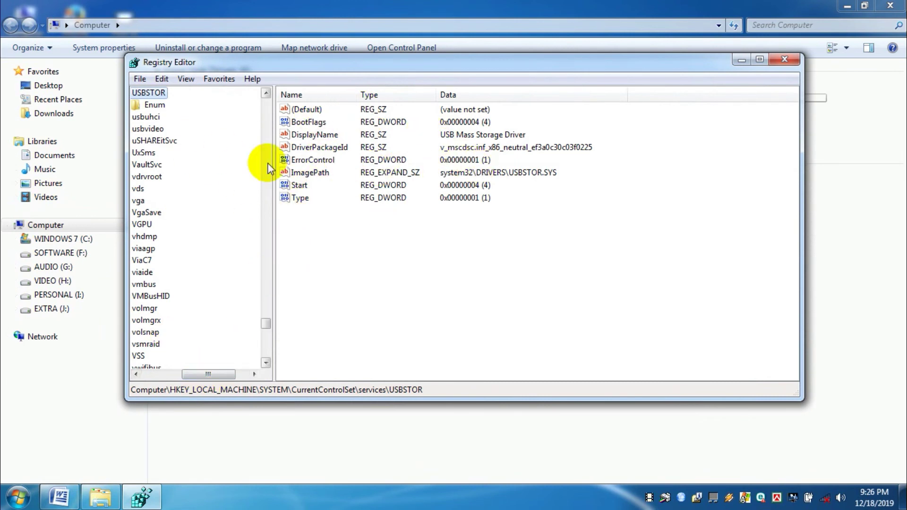
Set the USBSTOR key's Start value data to 3 and close the Registry Editor.
double_click(299, 185)
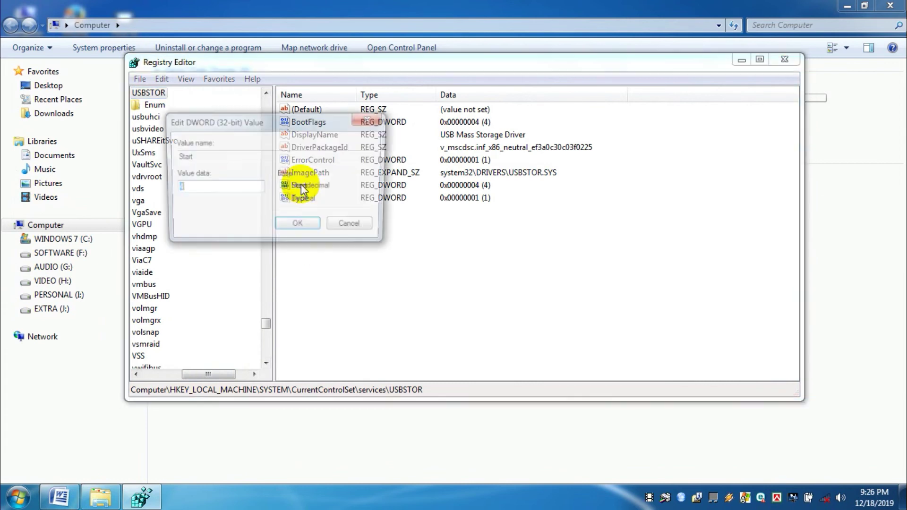
left_click(198, 191)
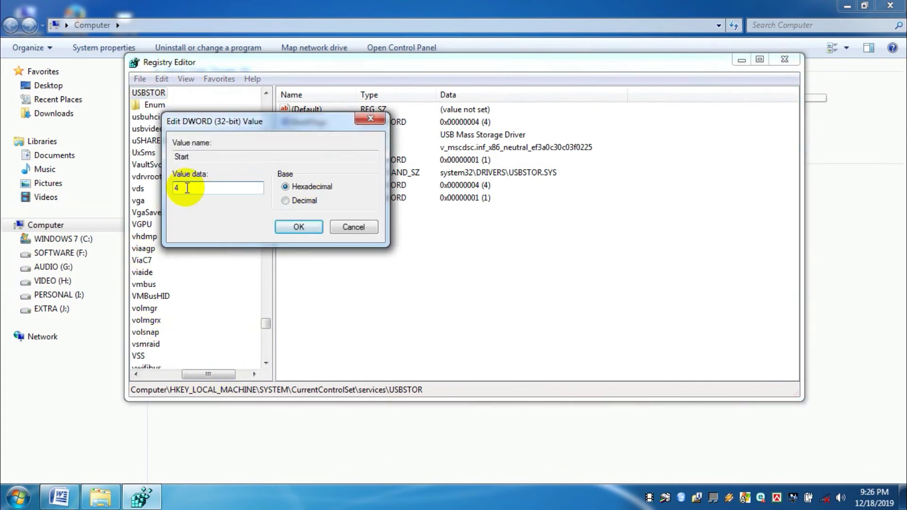
left_click_drag(187, 188, 149, 192)
type("3")
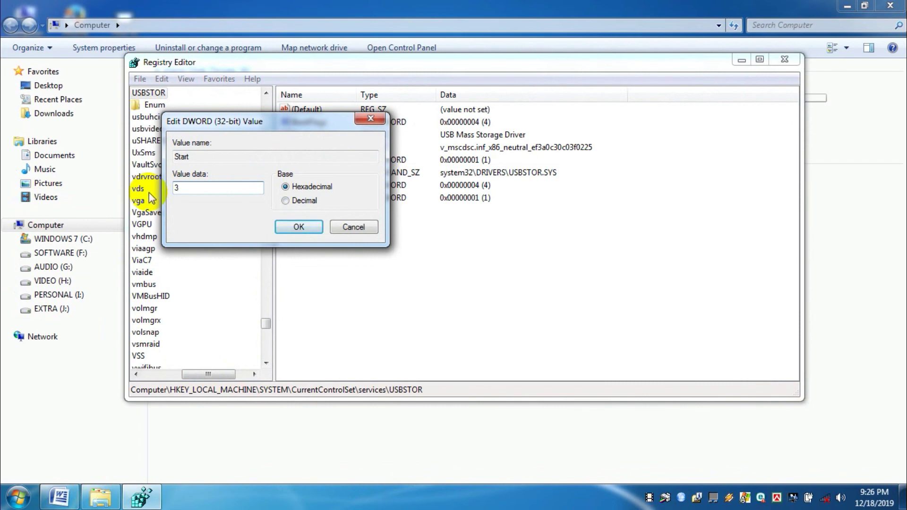
left_click(299, 227)
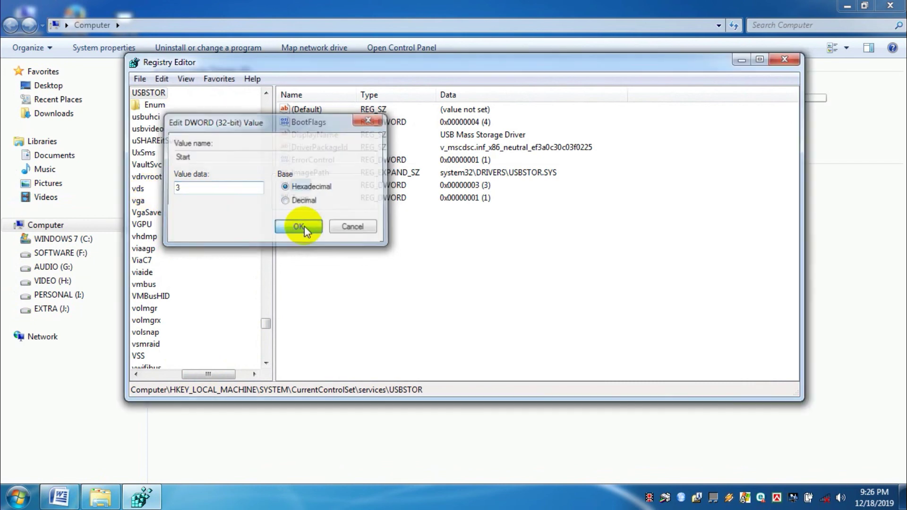
left_click(787, 61)
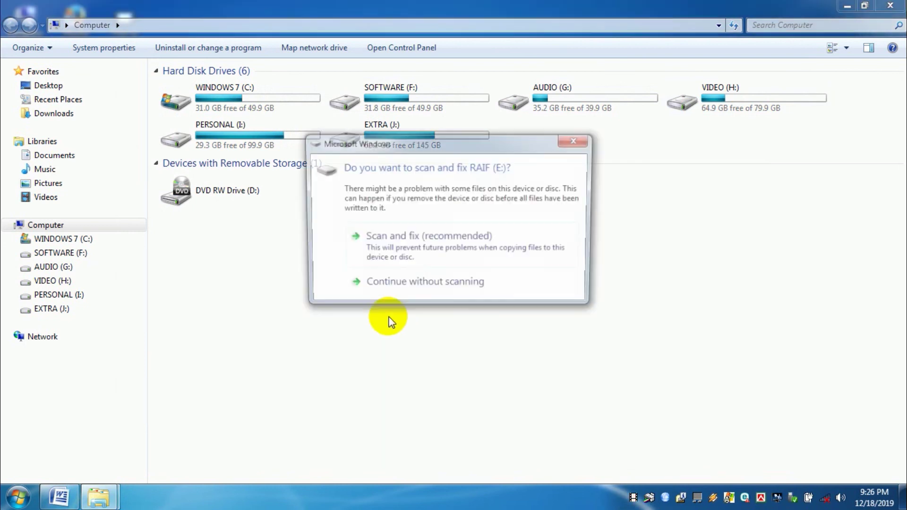
Dismiss the scan-and-fix prompt, check the contents of the removable drive (E:), and return to the Computer view.
left_click(577, 139)
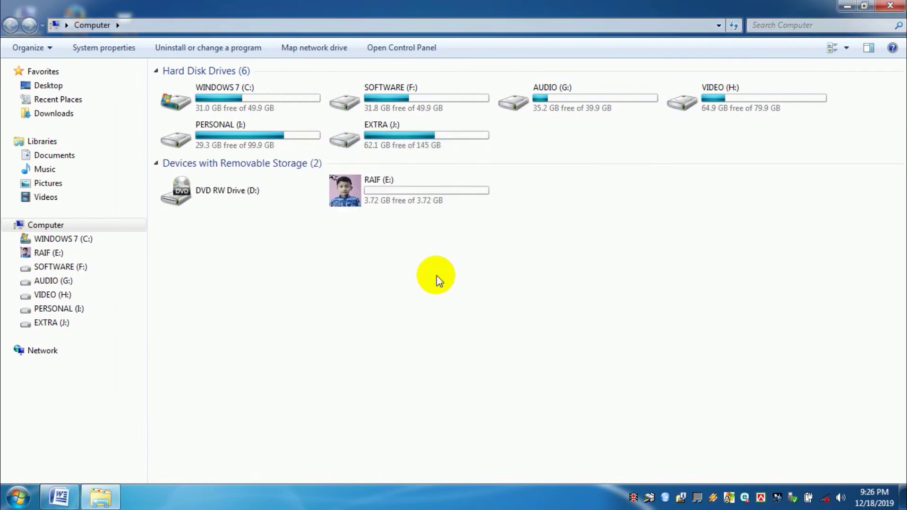
double_click(379, 189)
left_click(884, 333)
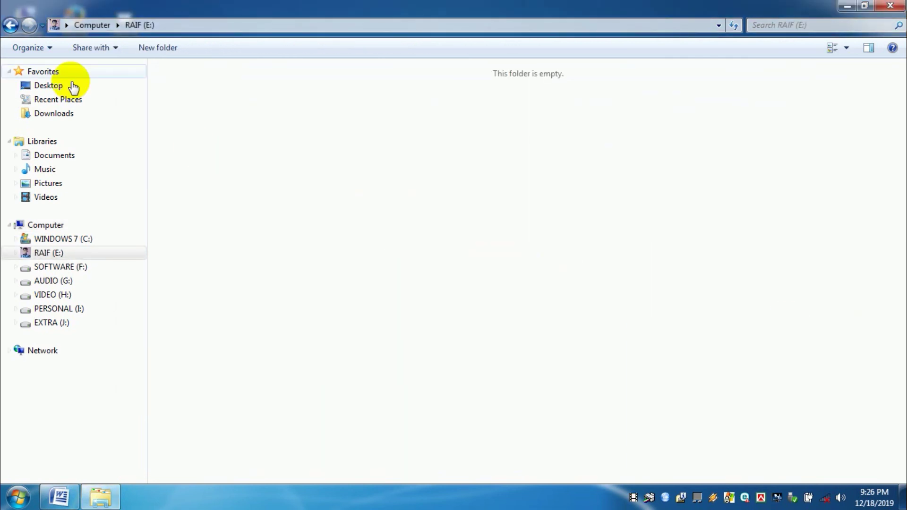
left_click(11, 28)
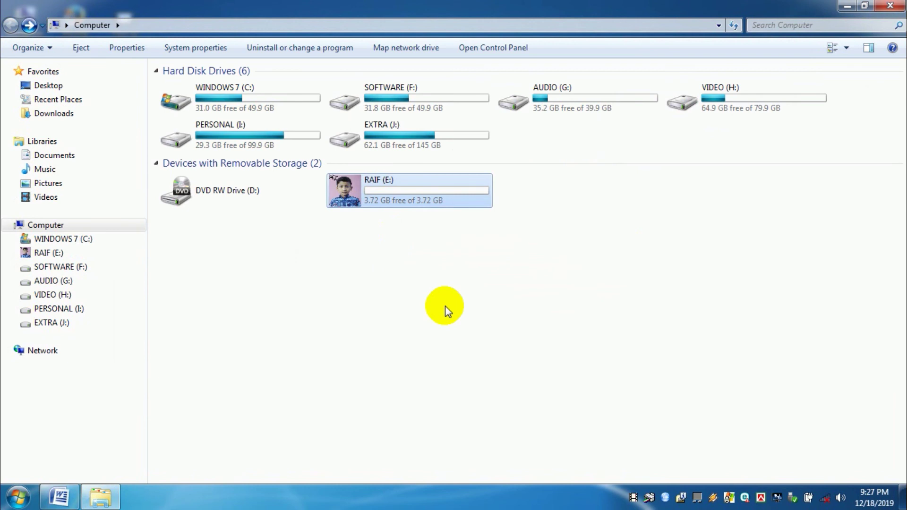